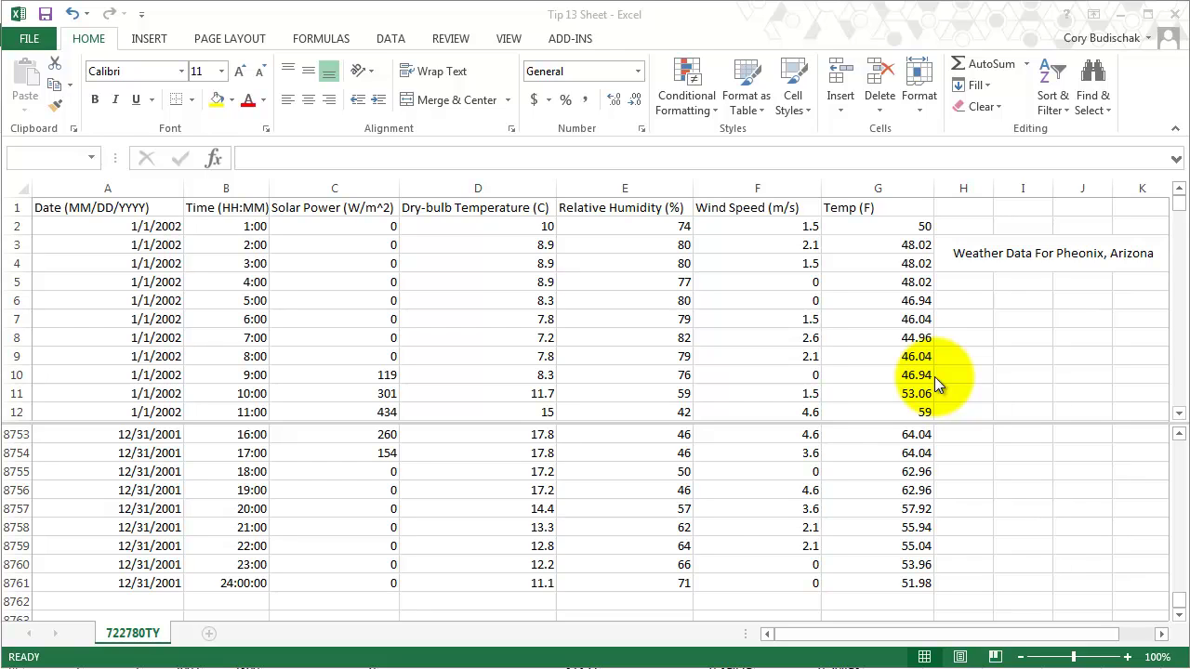
Convert the weather data range A1:G8761 into a table with headers
click(138, 206)
click(138, 206)
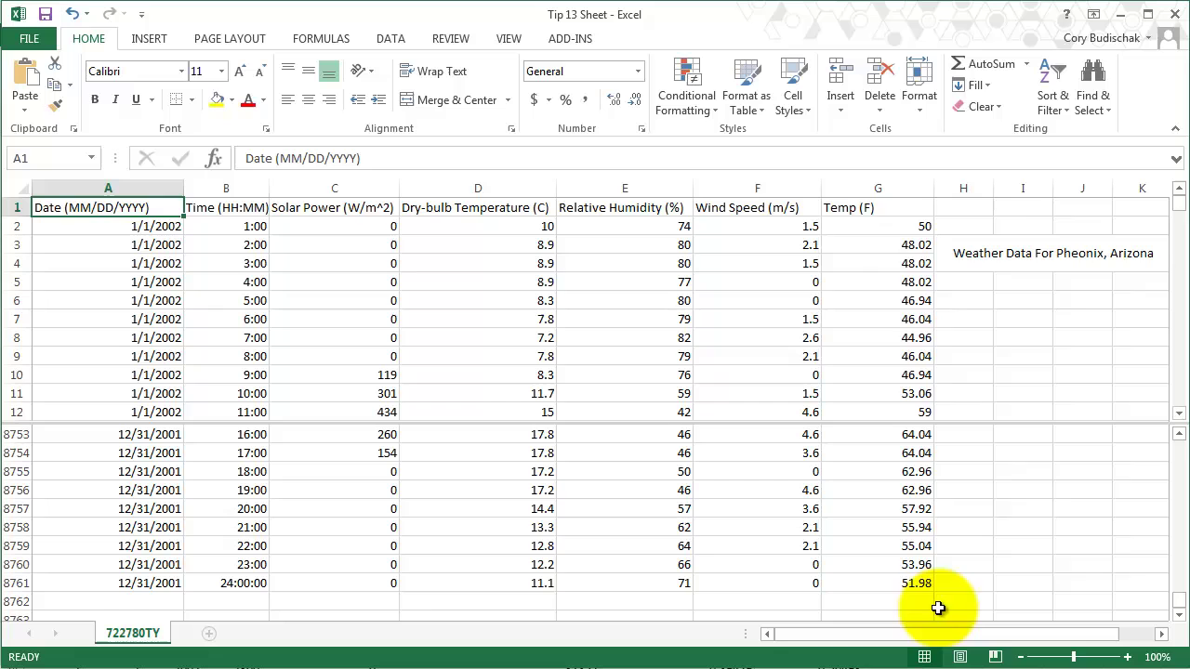
shift+click(904, 582)
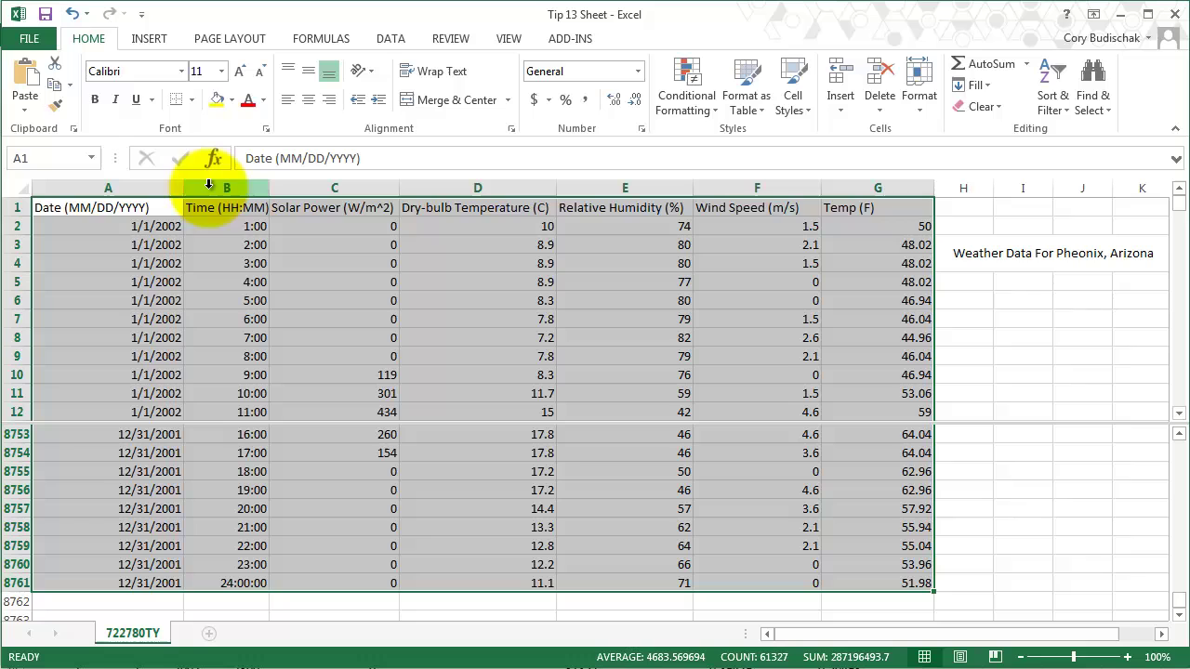
click(151, 42)
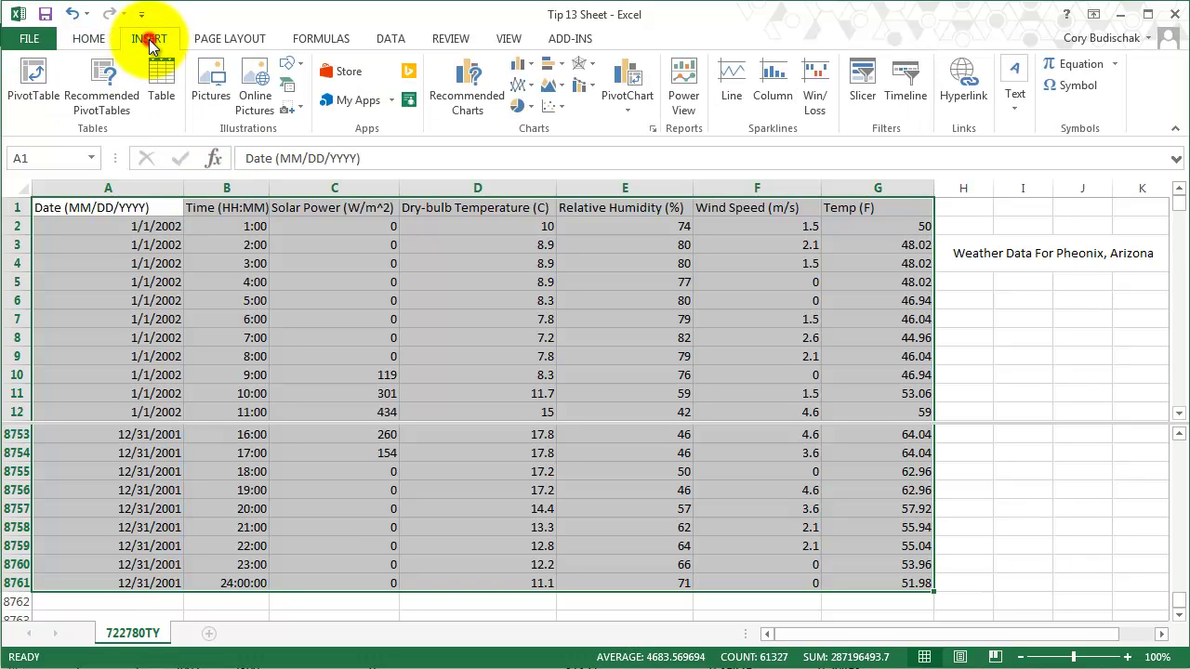
click(160, 86)
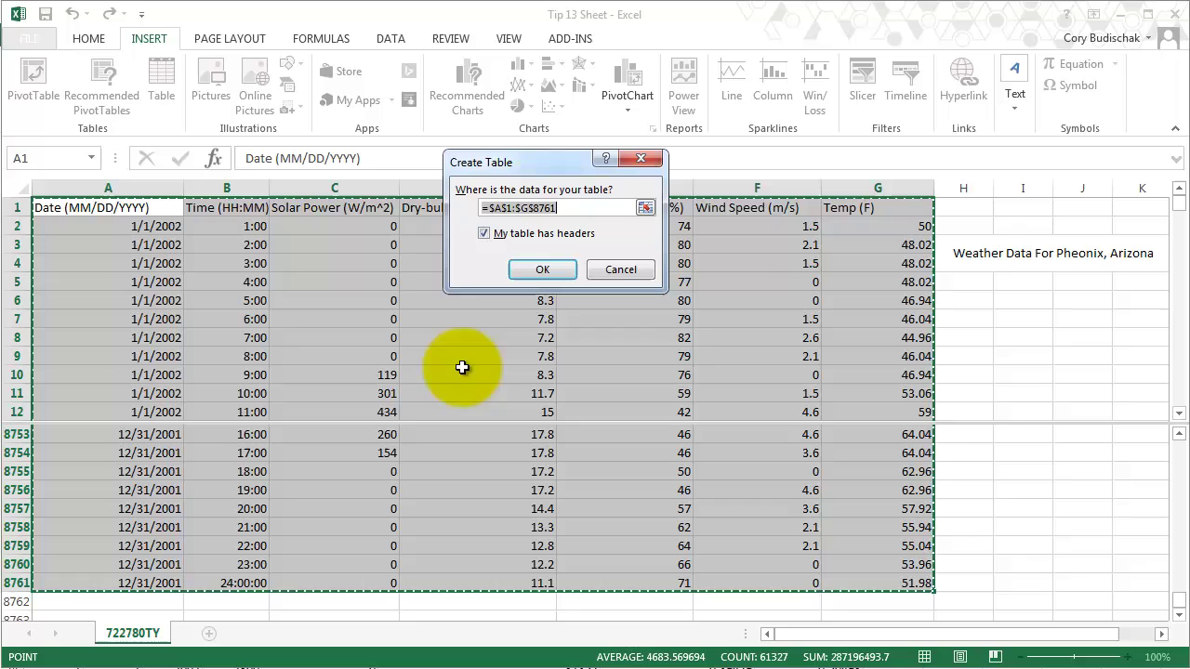
click(543, 271)
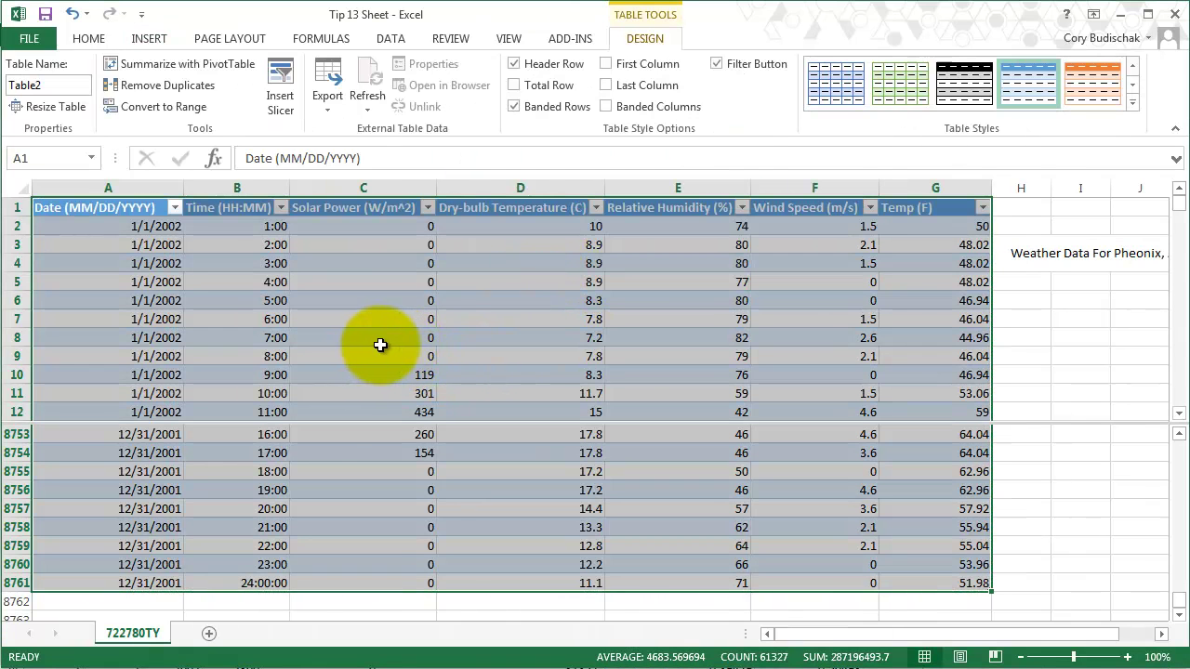
click(377, 360)
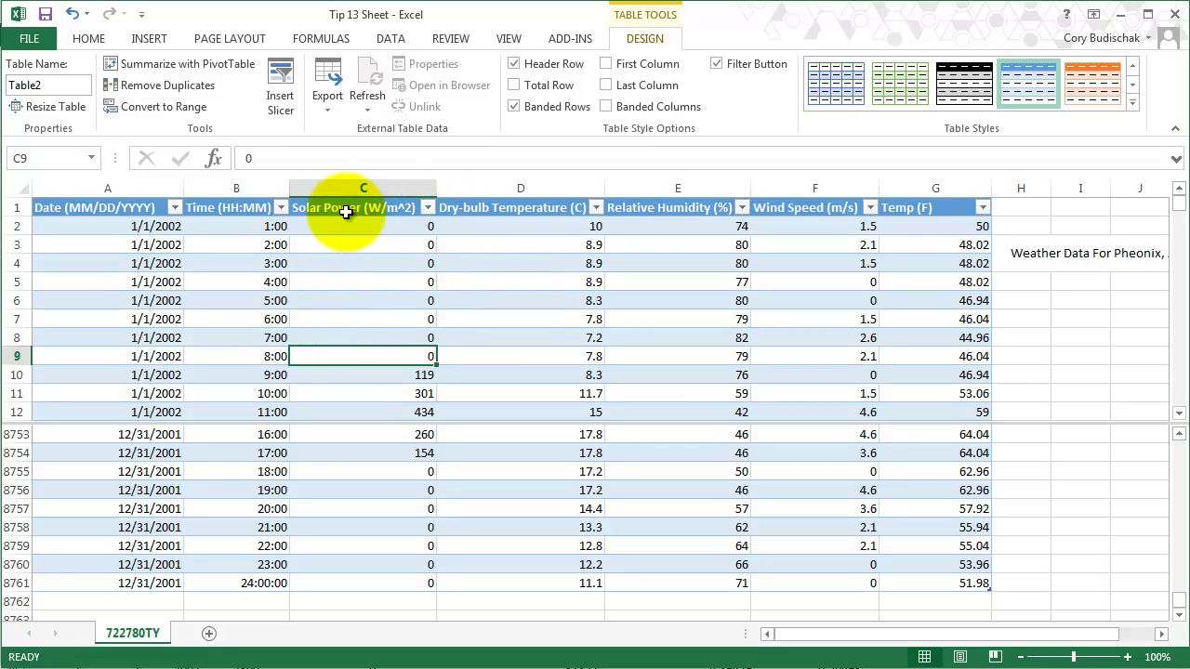
Sort the table by Solar Power (W/m^2) from largest to smallest, followed by Temp (F) from largest to smallest
click(428, 207)
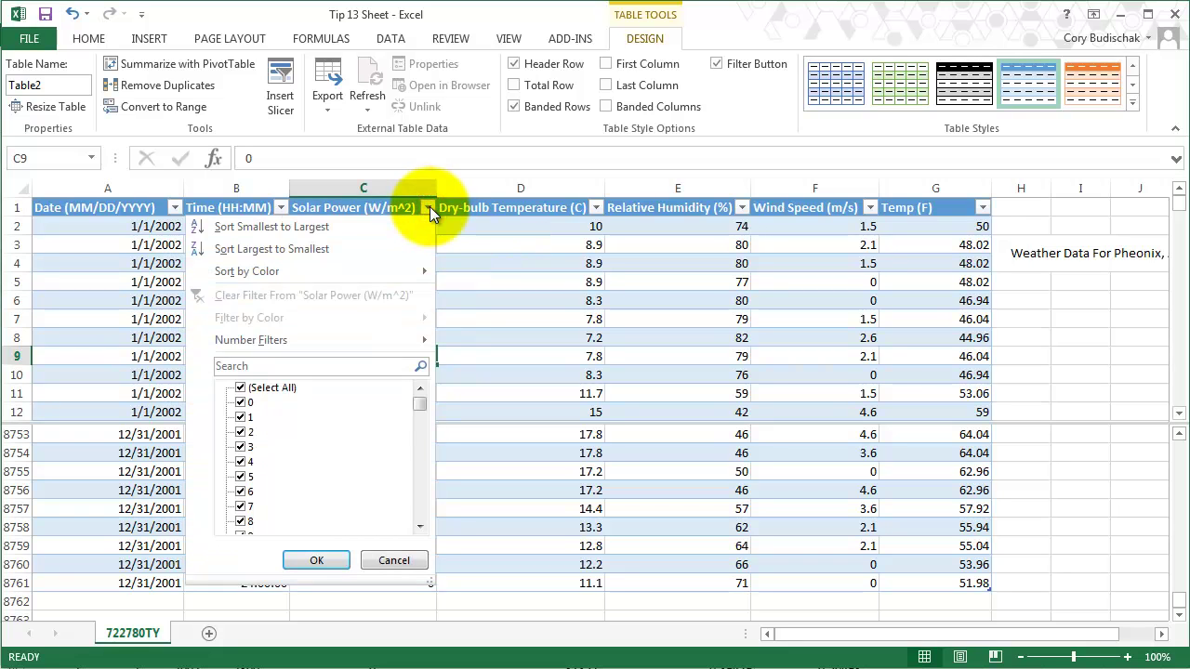
click(311, 249)
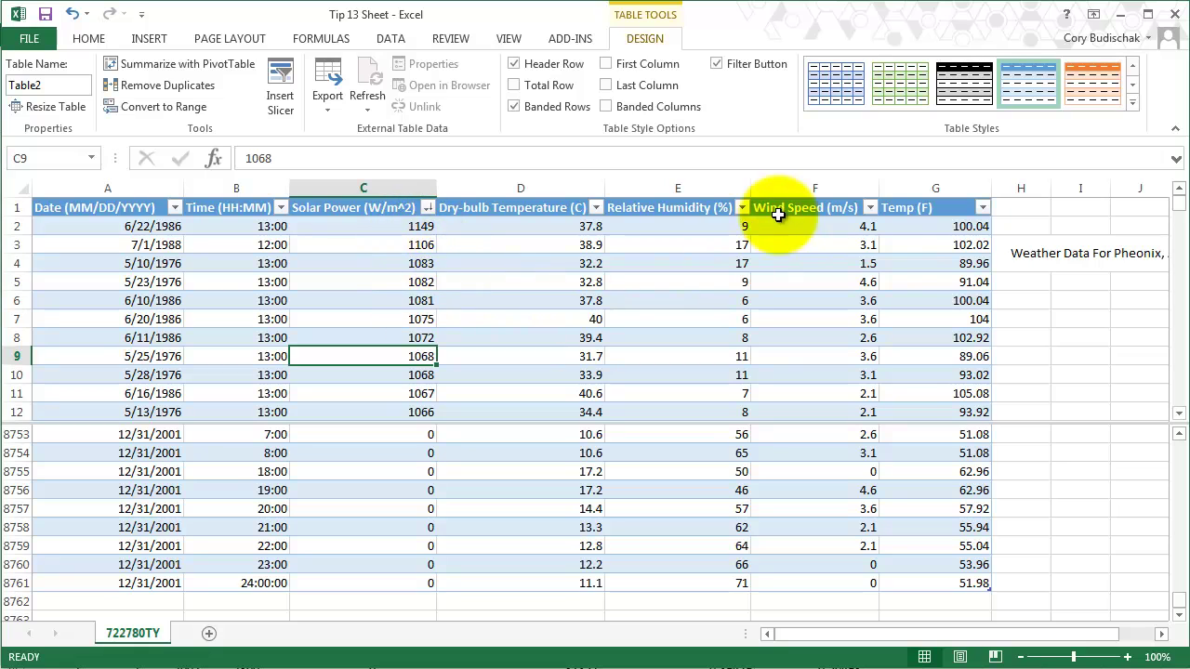
click(983, 208)
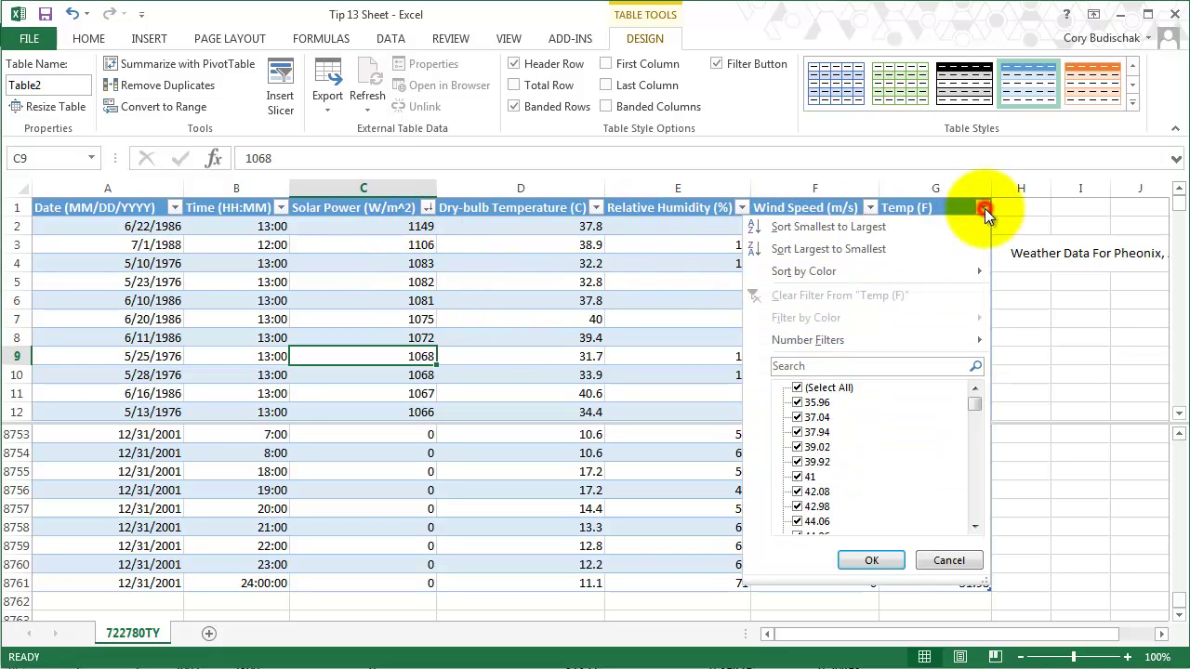
click(841, 249)
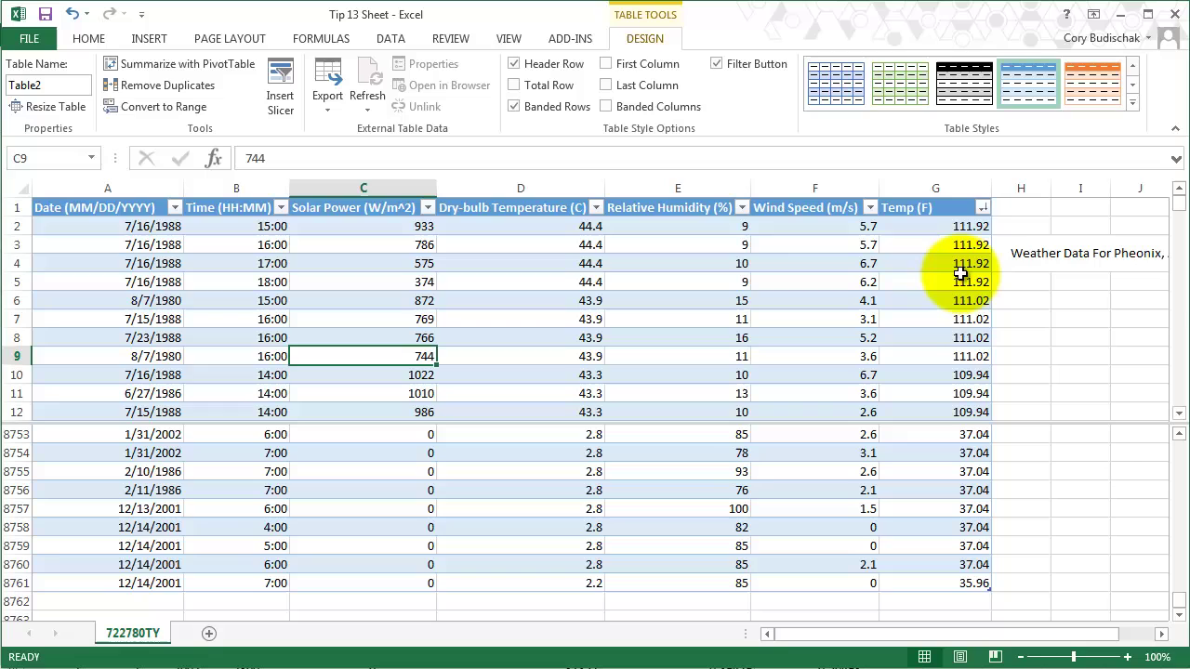
Filter the Temp (F) column to show only rows with values greater than 105
click(982, 209)
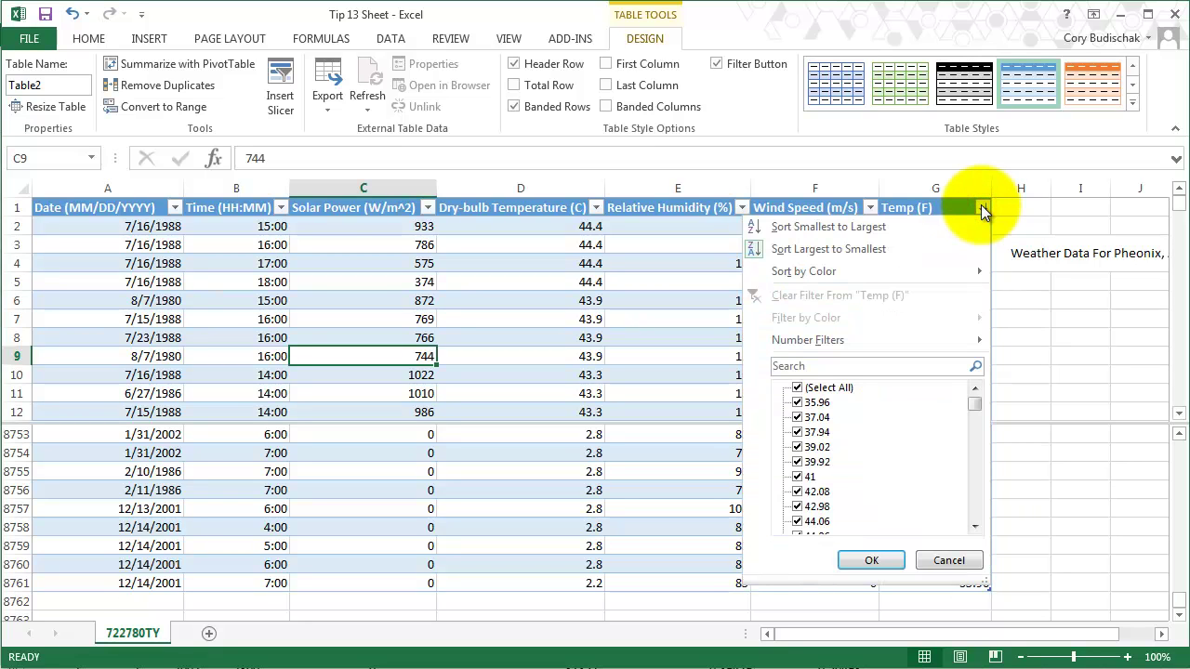
mouse_move(847, 341)
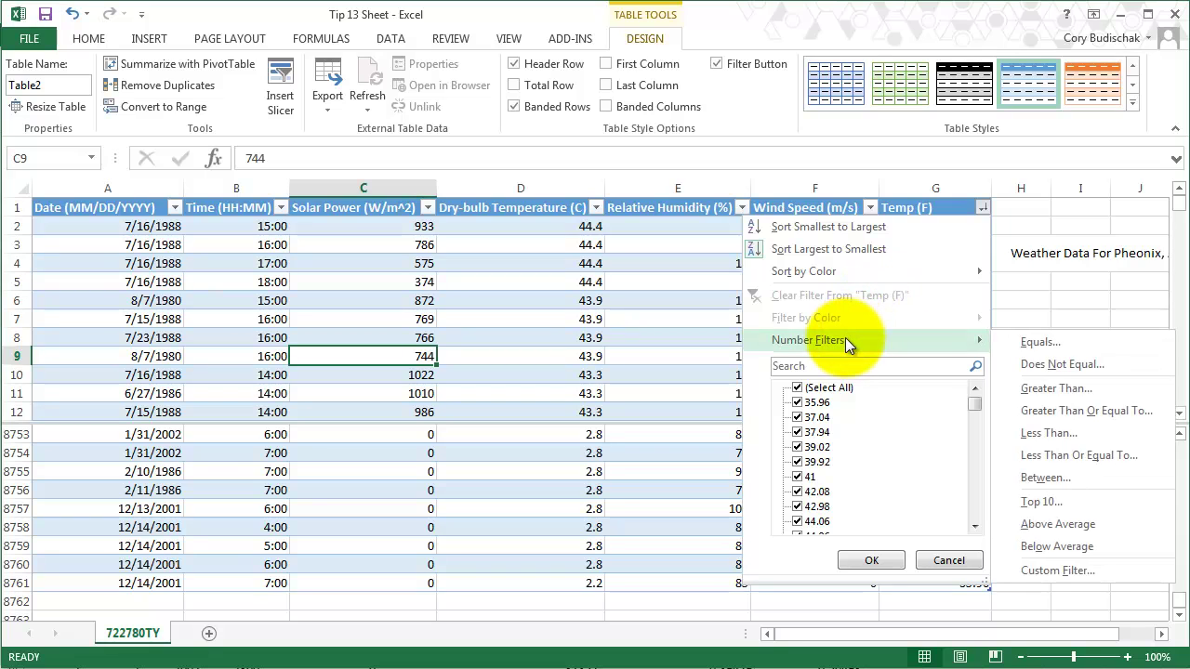
click(1060, 391)
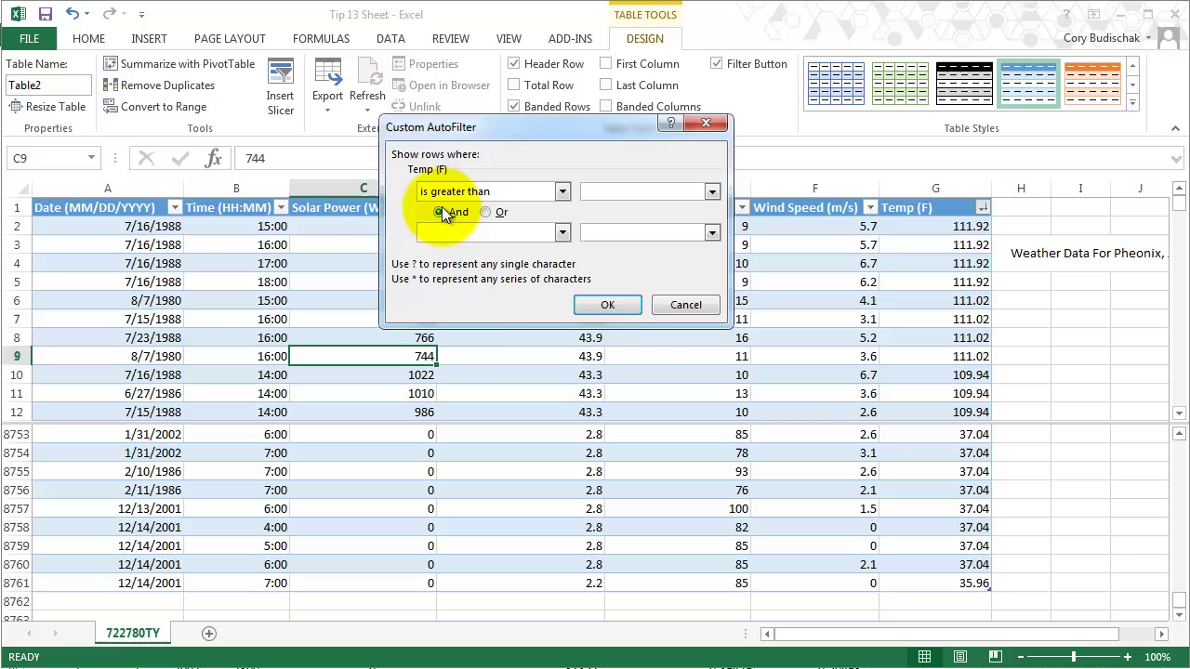
text(105)
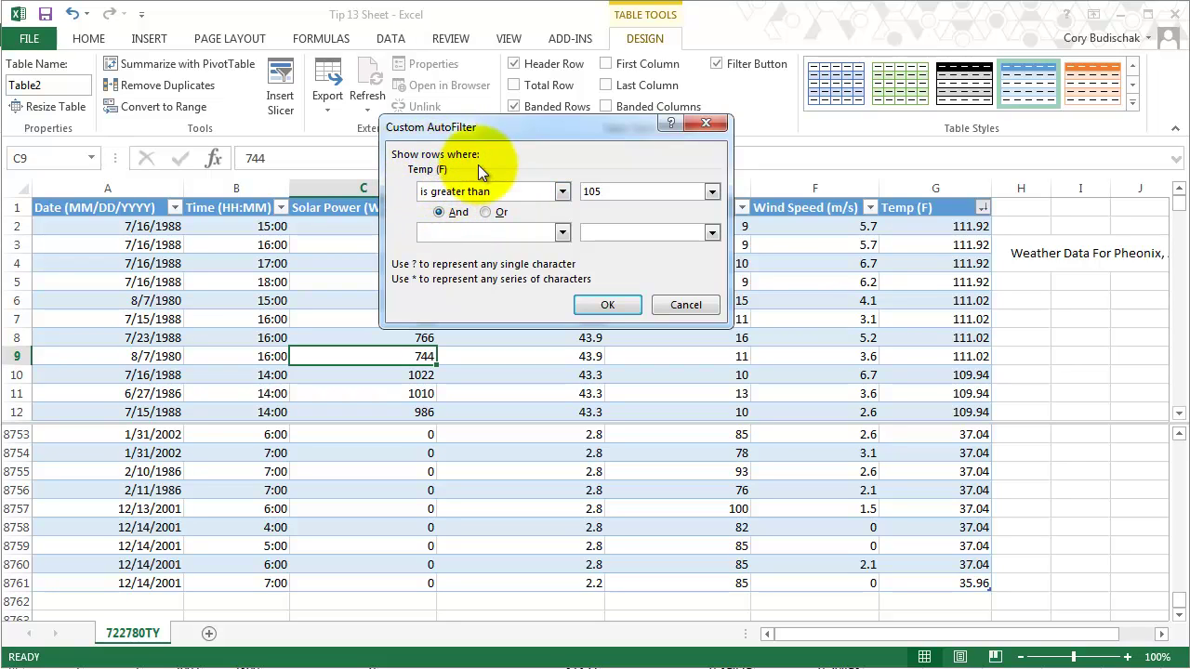
click(609, 306)
Look through the temperature-filtered rows down to the end of the table and back to the first record
scroll(614, 303, down, 20)
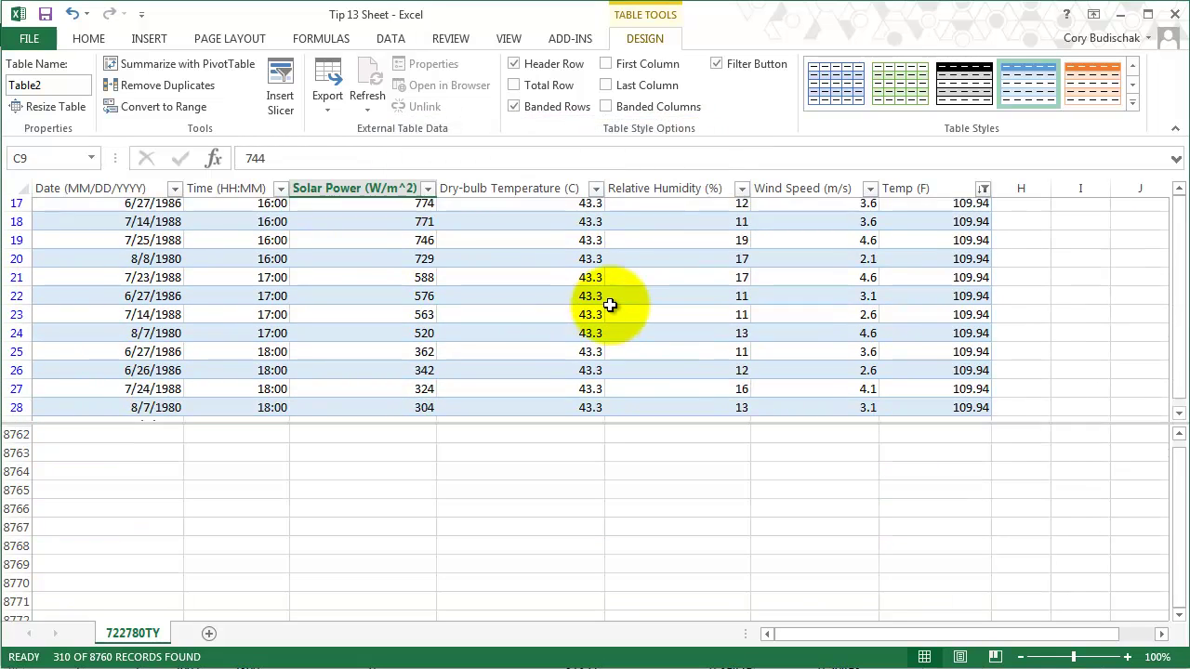
drag(1167, 296, 1171, 313)
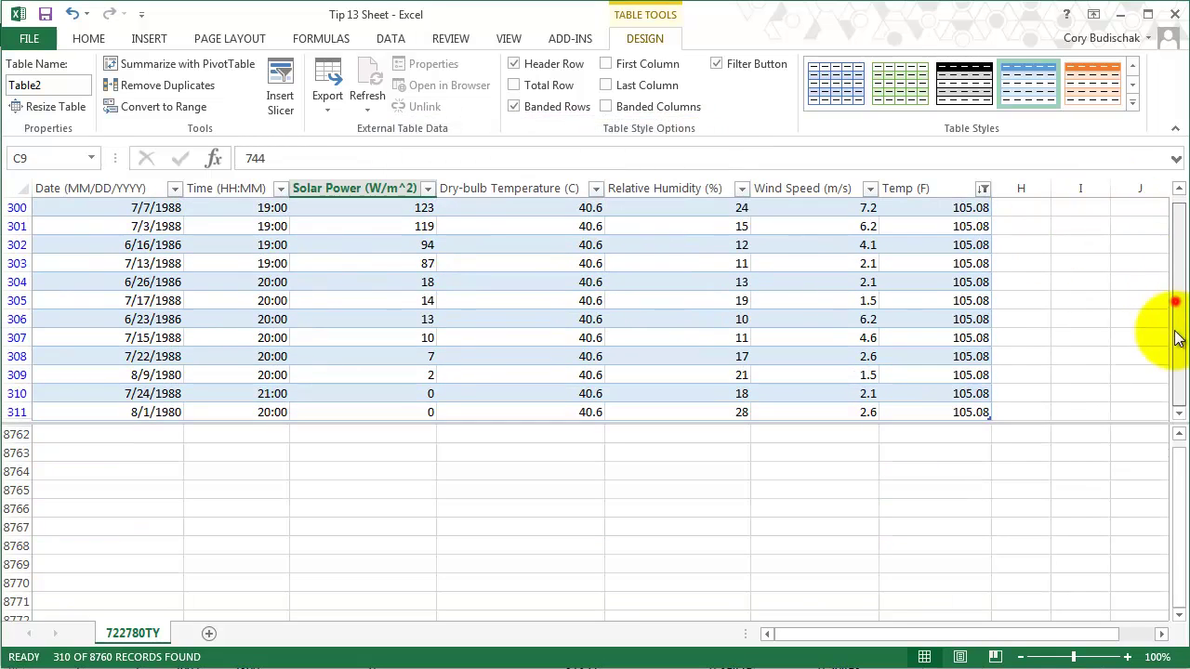
click(1179, 413)
click(1179, 414)
click(1178, 414)
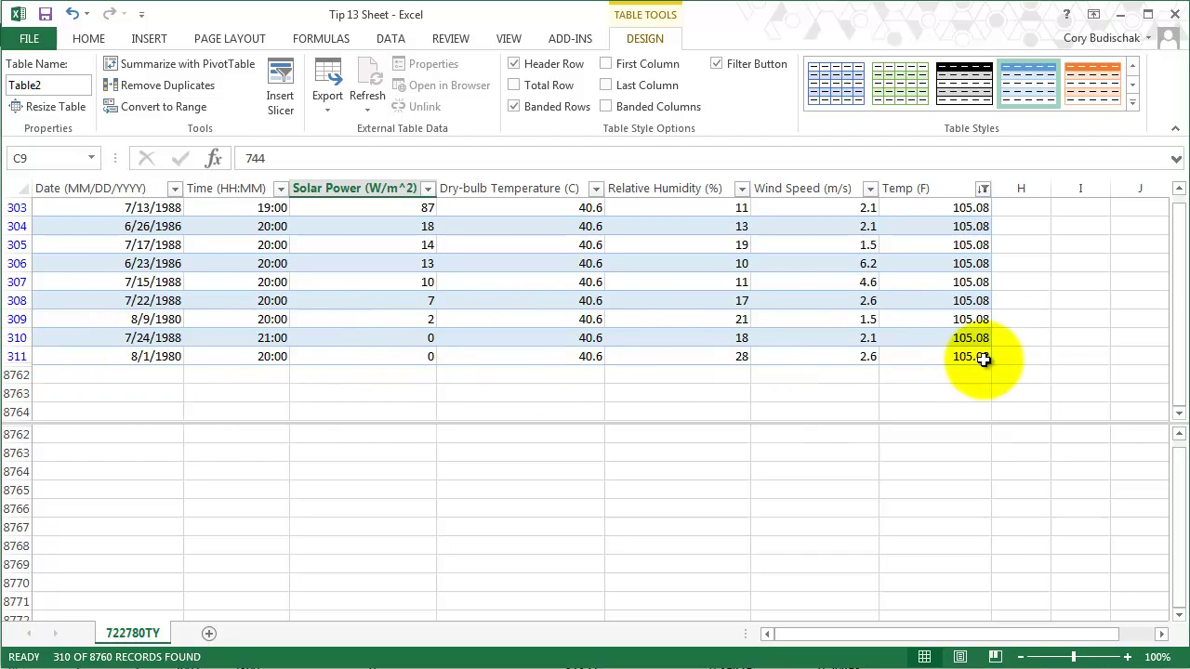
mouse_move(1179, 325)
mouse_down()
mouse_move(1181, 249)
mouse_move(1180, 355)
mouse_move(1181, 311)
mouse_move(1177, 319)
mouse_up()
scroll(239, 330, up, 2)
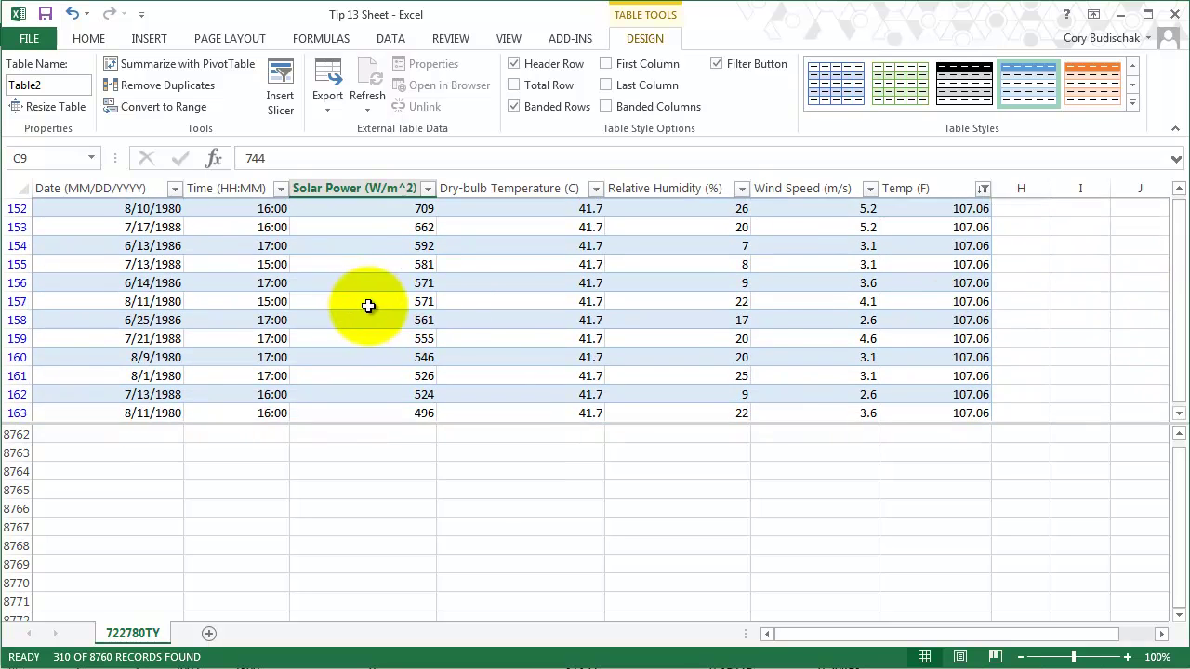
scroll(238, 330, up, 8)
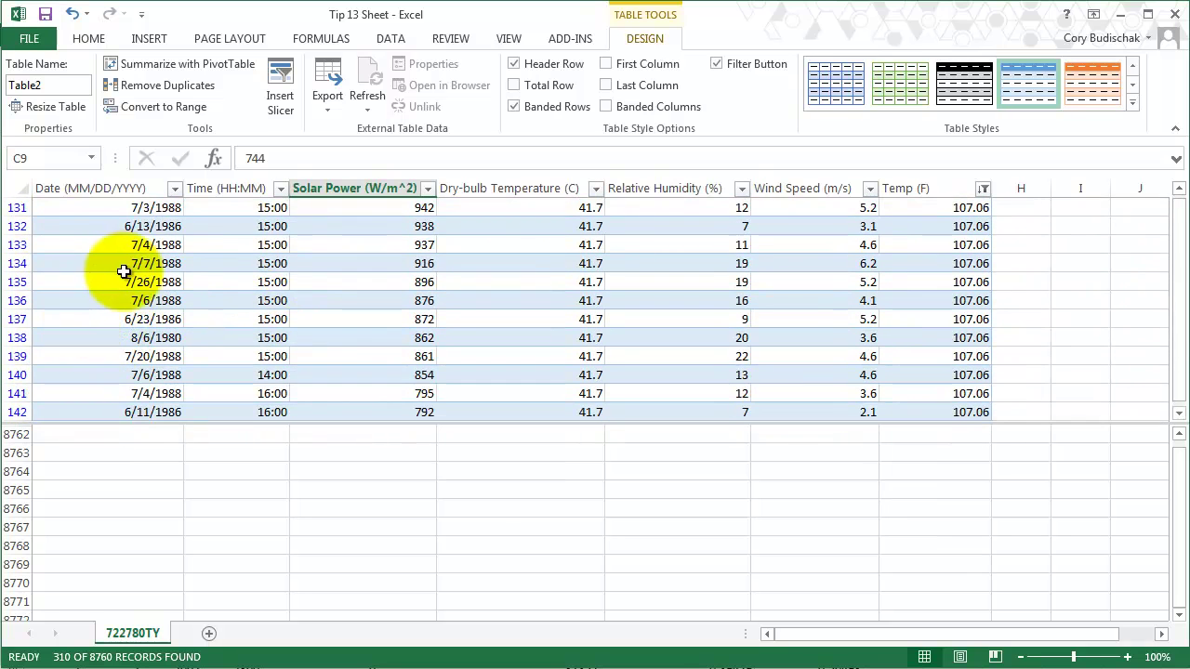
scroll(66, 307, up, 17)
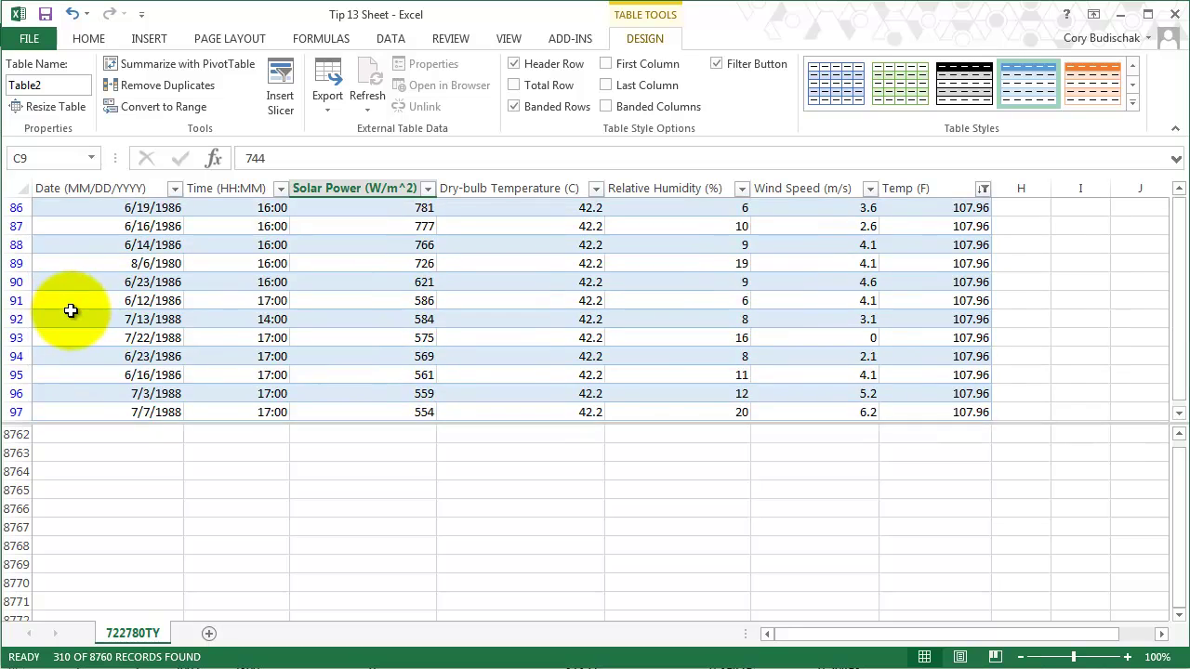
scroll(73, 310, up, 20)
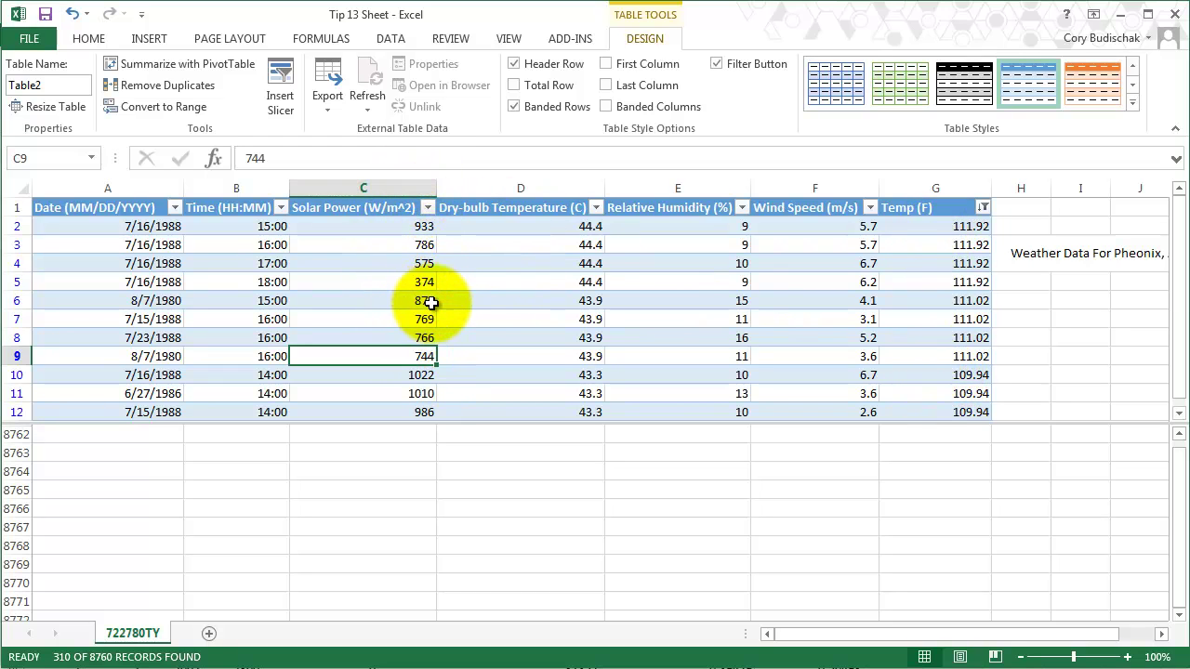
Filter the Solar Power (W/m^2) column to show only rows with values greater than 900
click(427, 208)
click(360, 340)
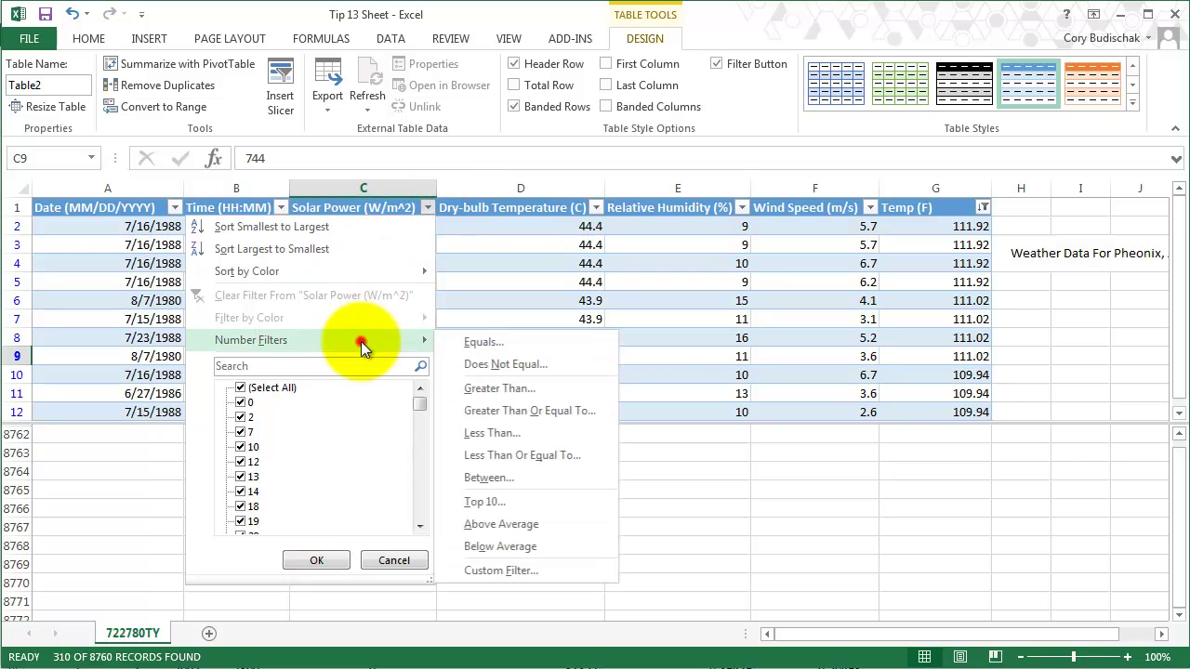
click(551, 391)
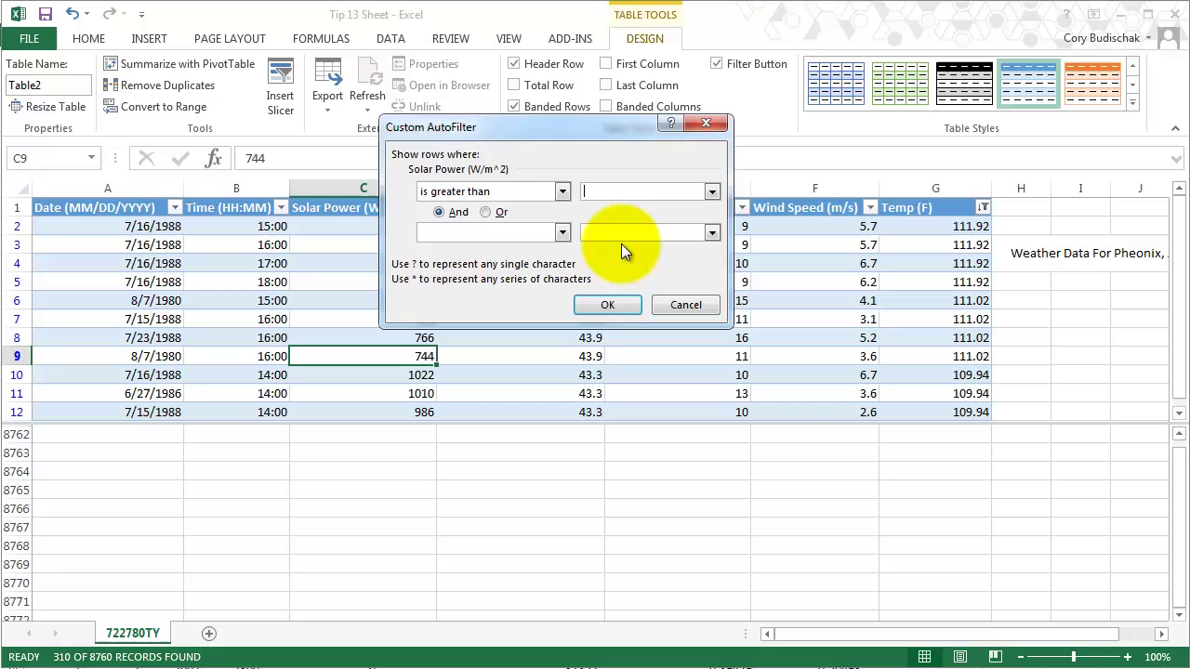
text(900)
click(607, 305)
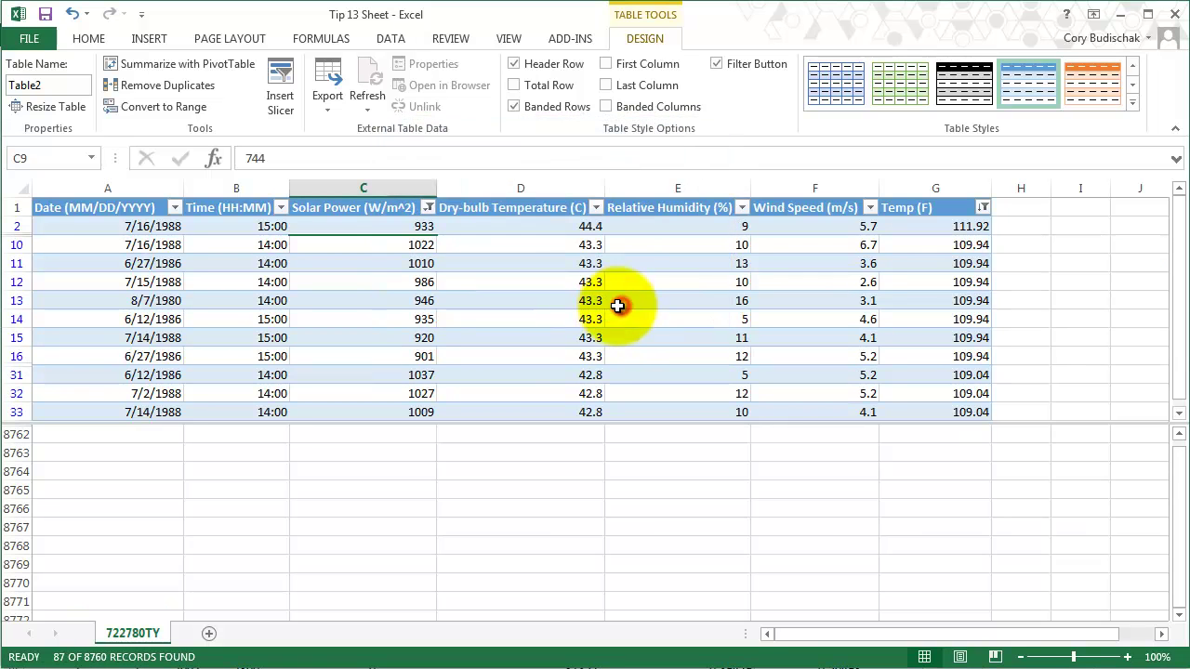
Review the rows that meet both filters and check the filter values available for Dry-bulb Temperature (C), leaving all of them selected
scroll(361, 297, down, 3)
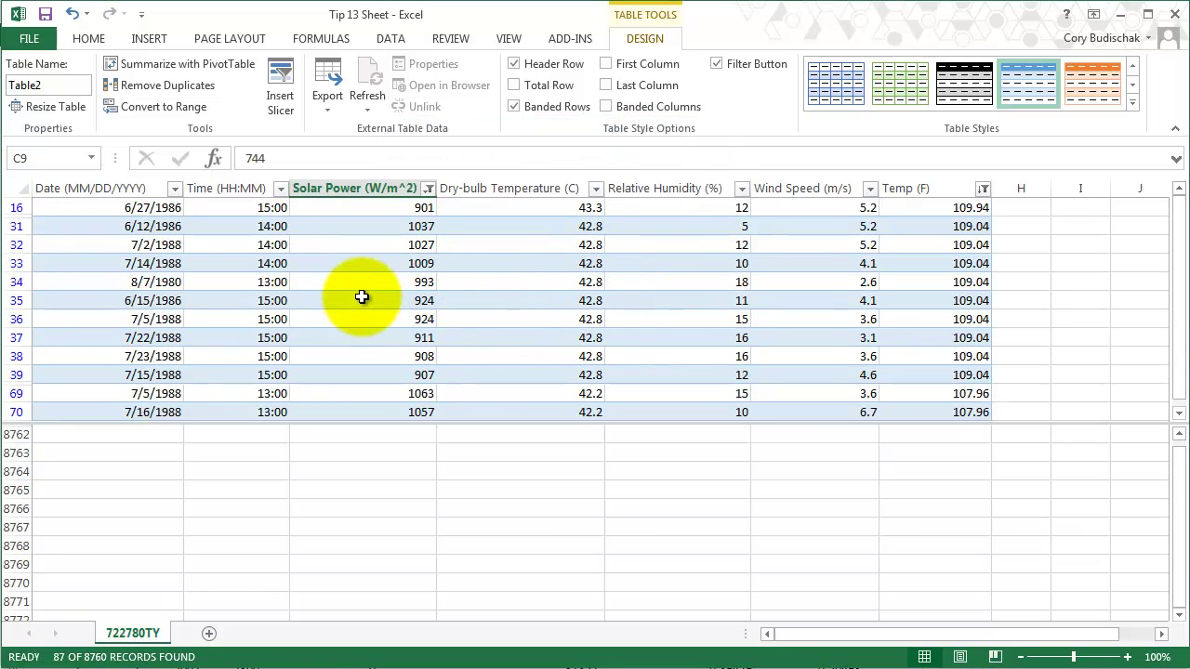
scroll(362, 297, down, 15)
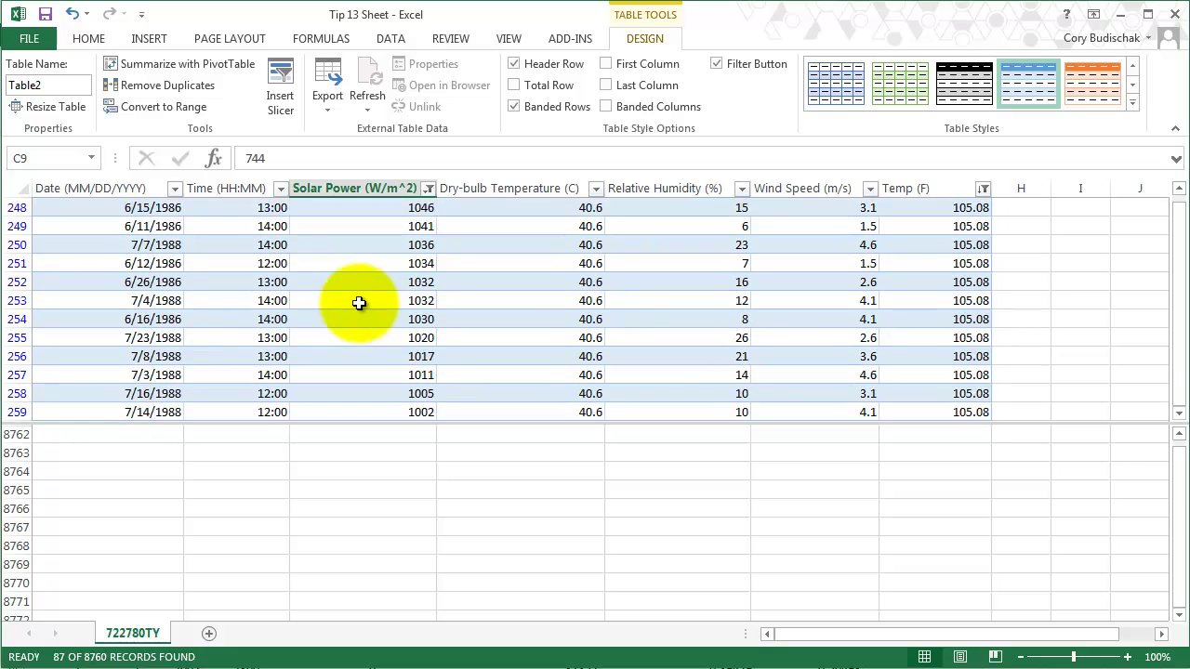
scroll(359, 303, down, 3)
scroll(384, 345, up, 10)
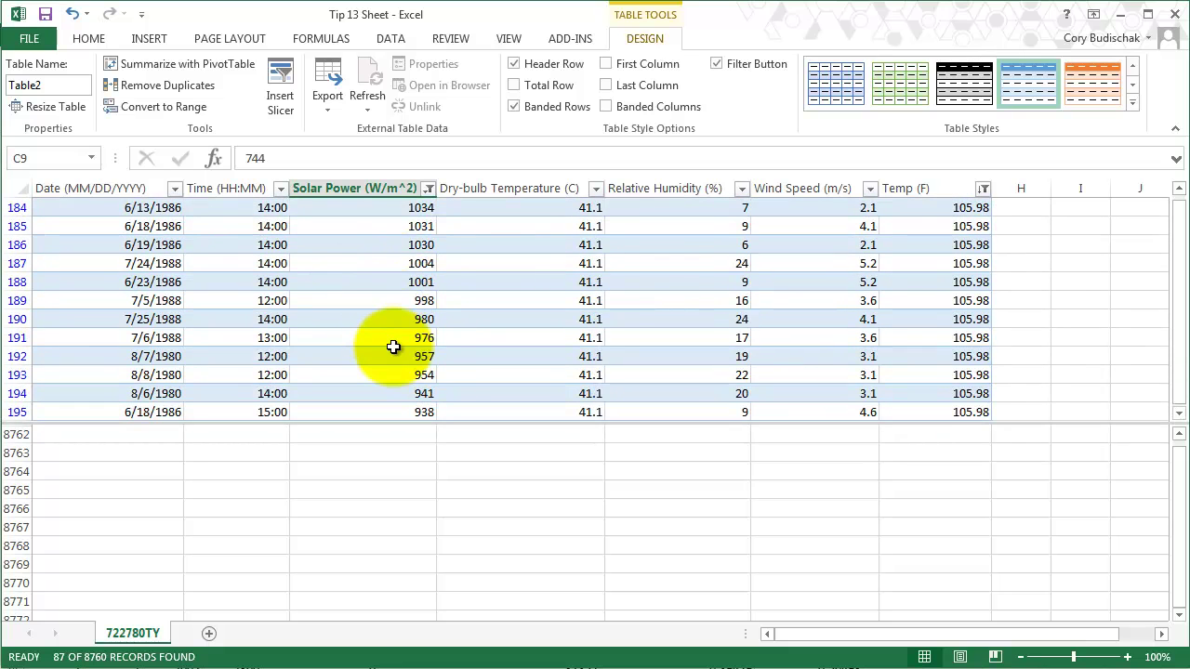
scroll(394, 306, up, 5)
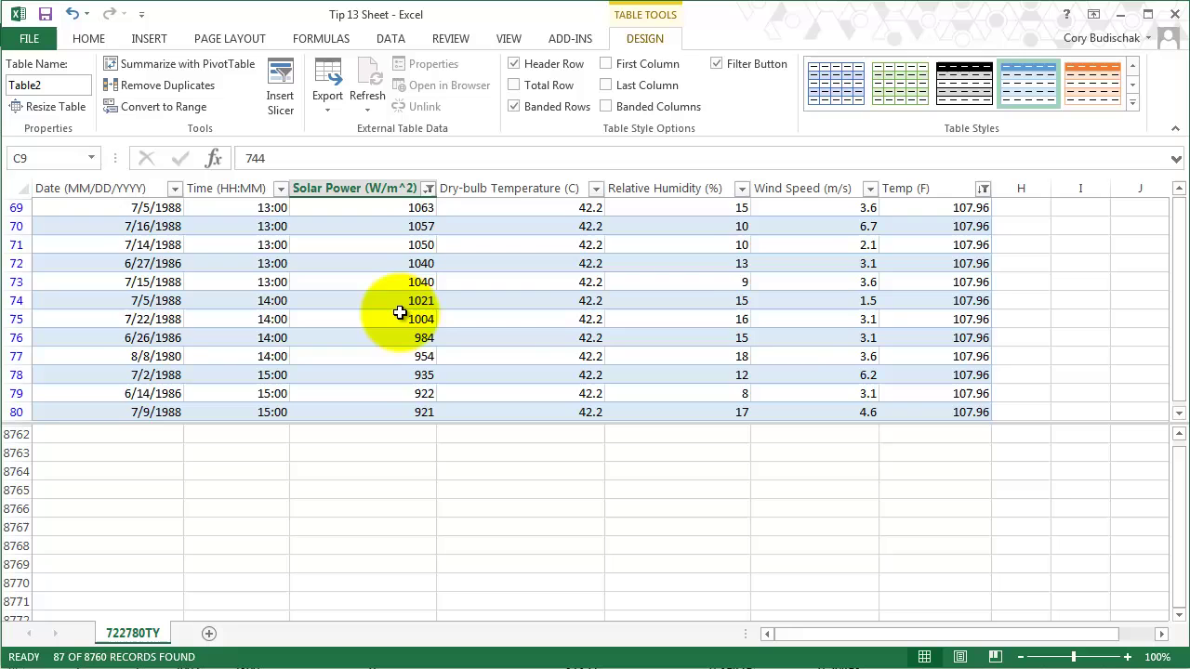
scroll(775, 366, up, 13)
scroll(818, 365, down, 10)
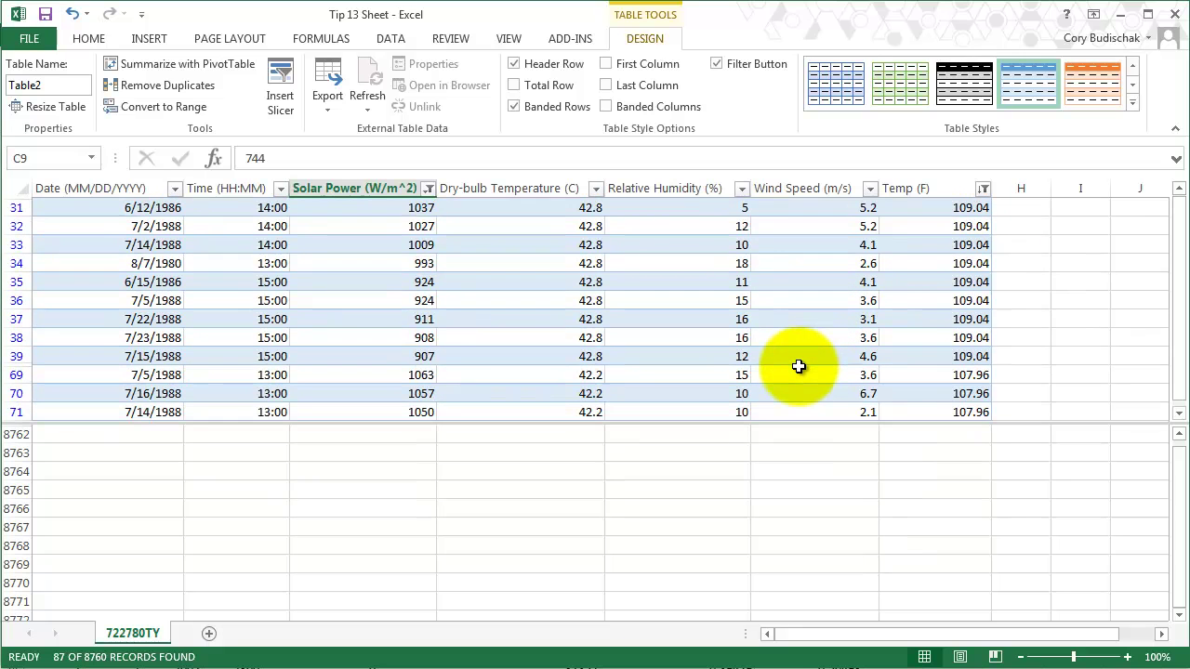
scroll(796, 365, up, 3)
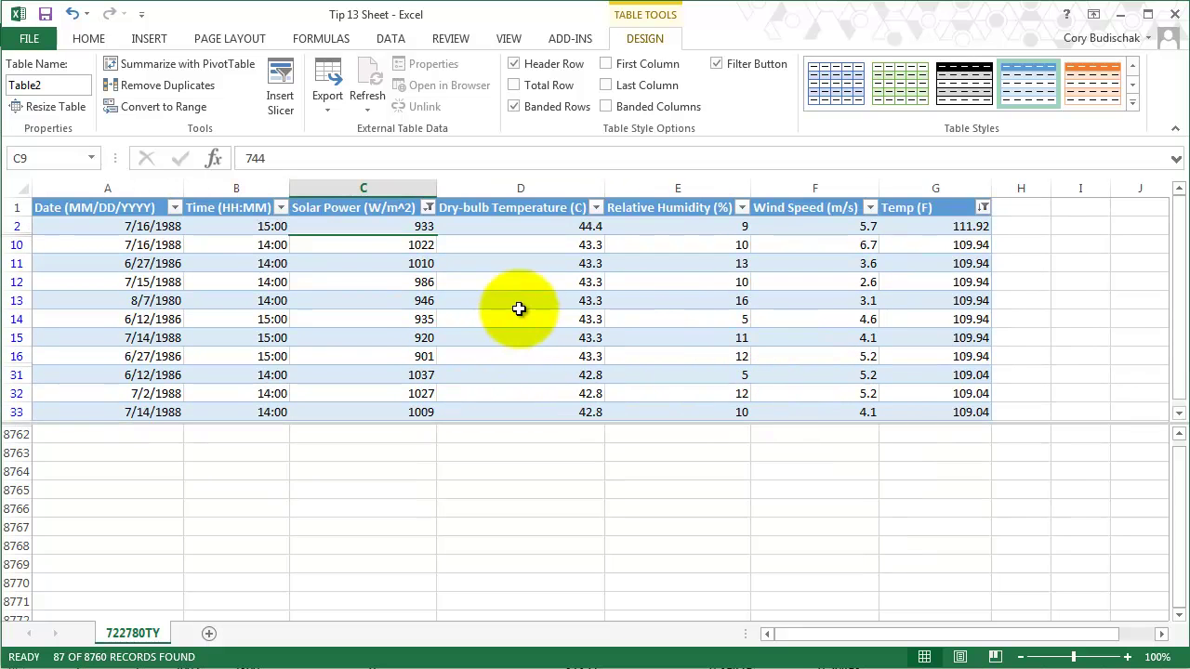
scroll(476, 292, down, 1)
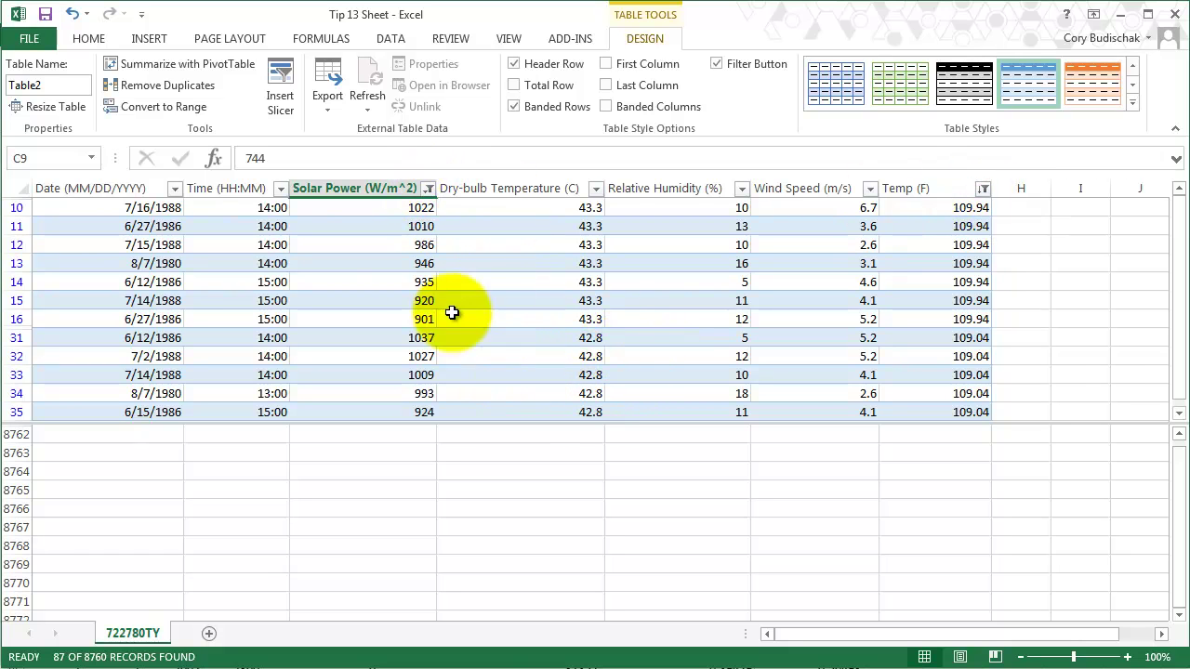
scroll(486, 365, up, 1)
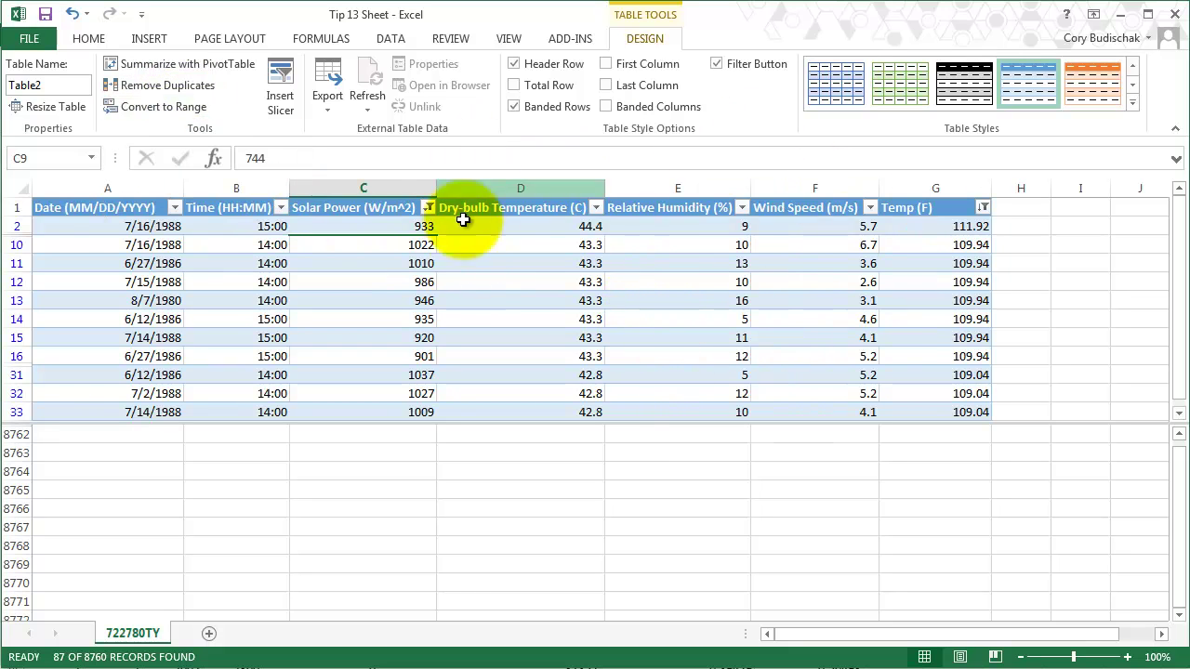
click(596, 208)
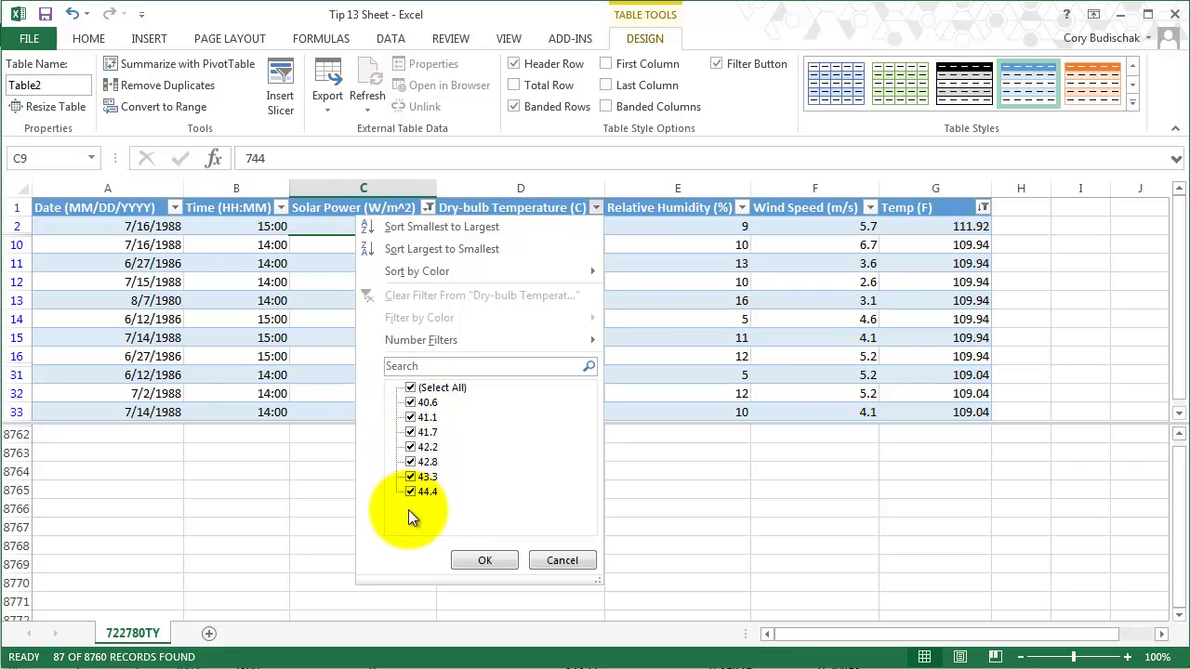
click(501, 564)
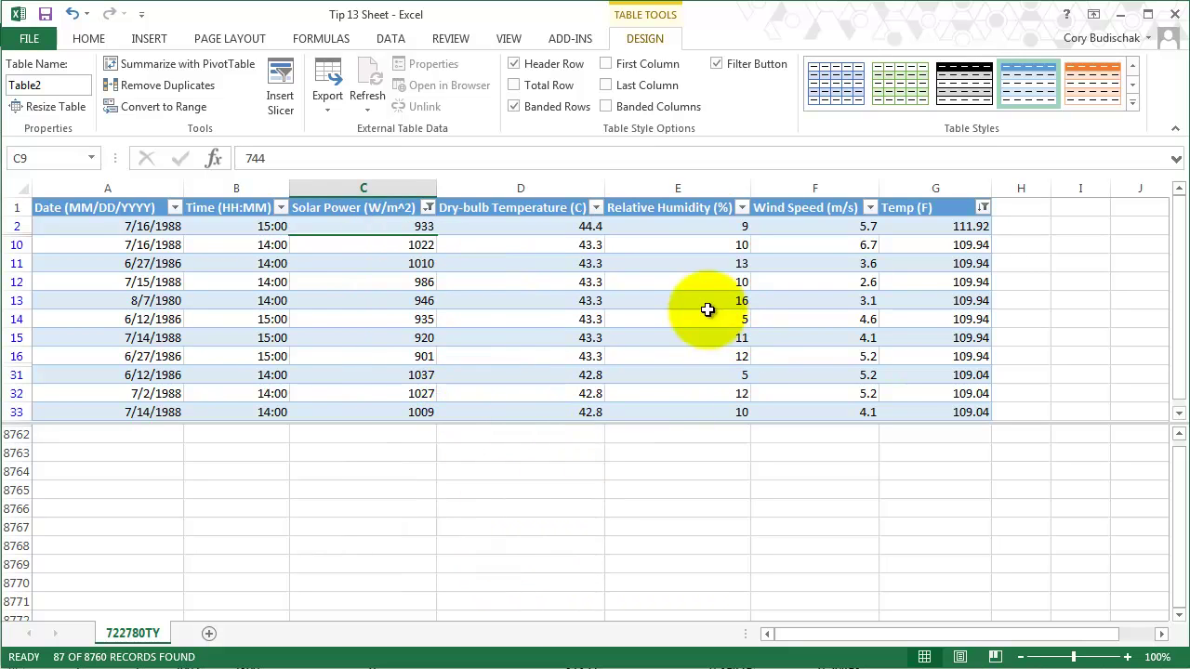